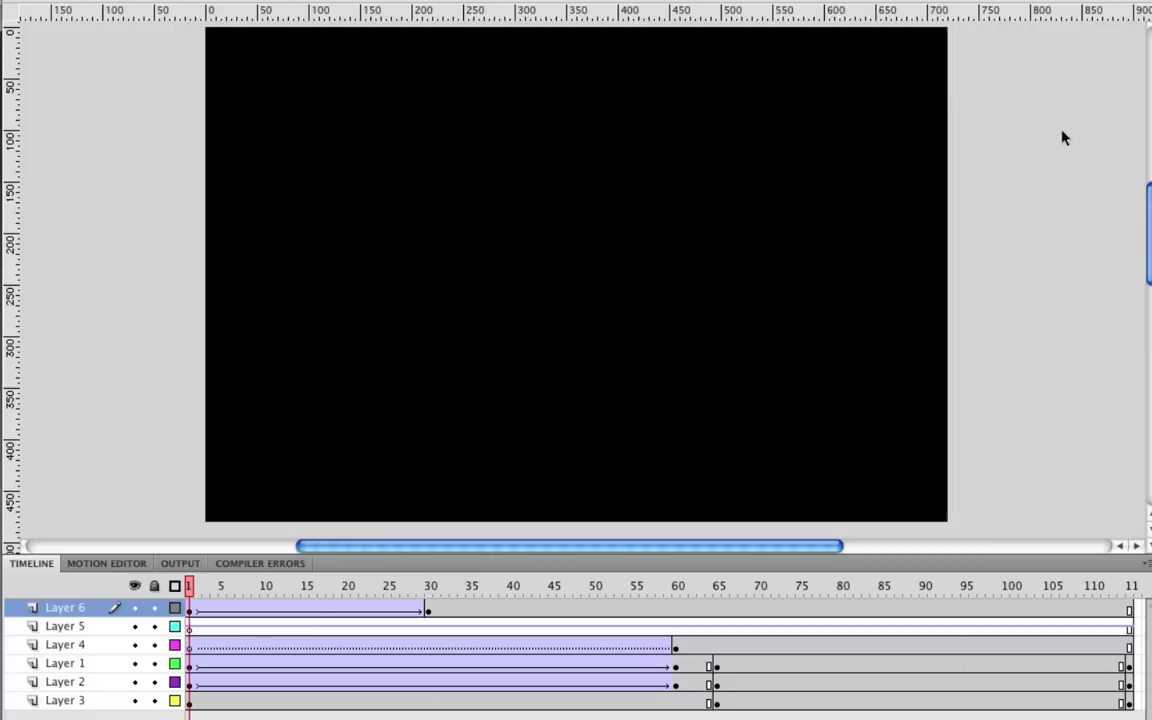
- Preview the animation's artwork at frames 50 and 68, then return to the first frame
click(572, 614)
click(783, 612)
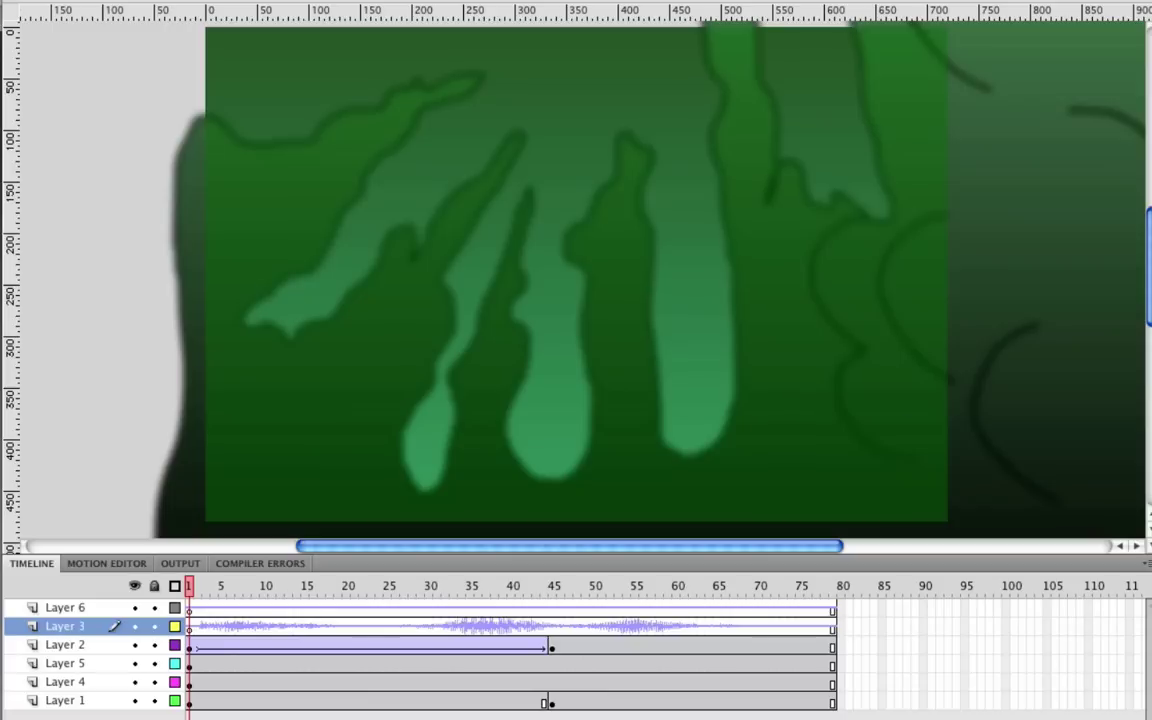
click(594, 664)
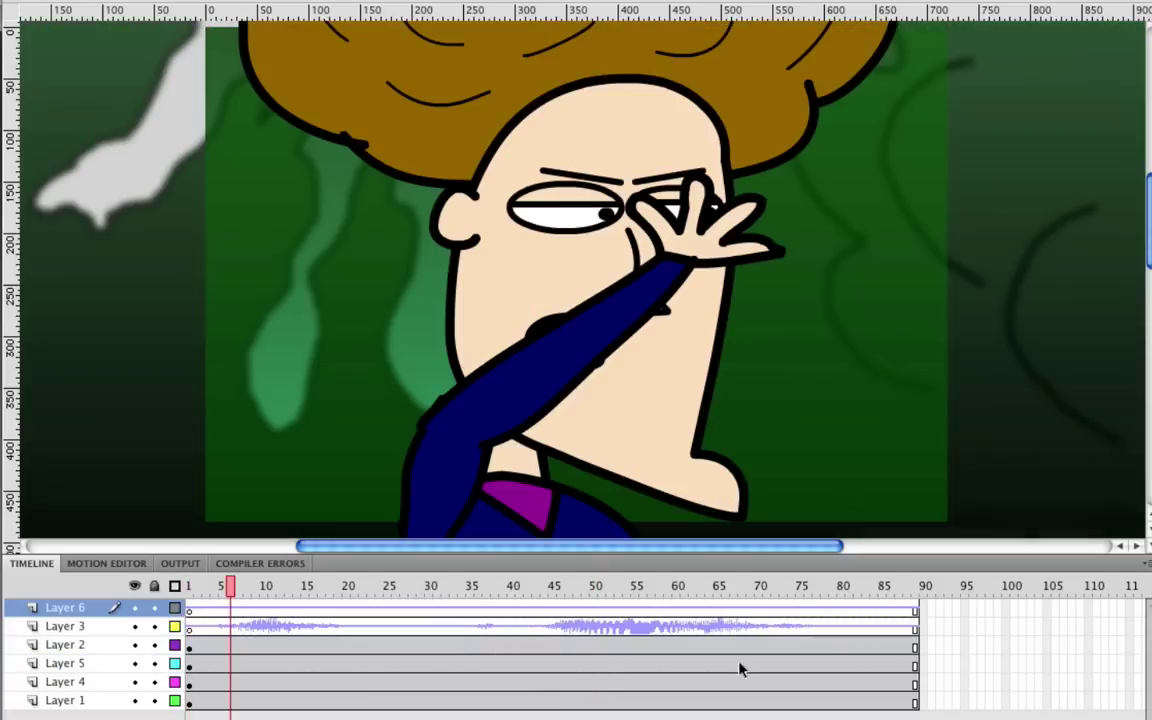
click(741, 664)
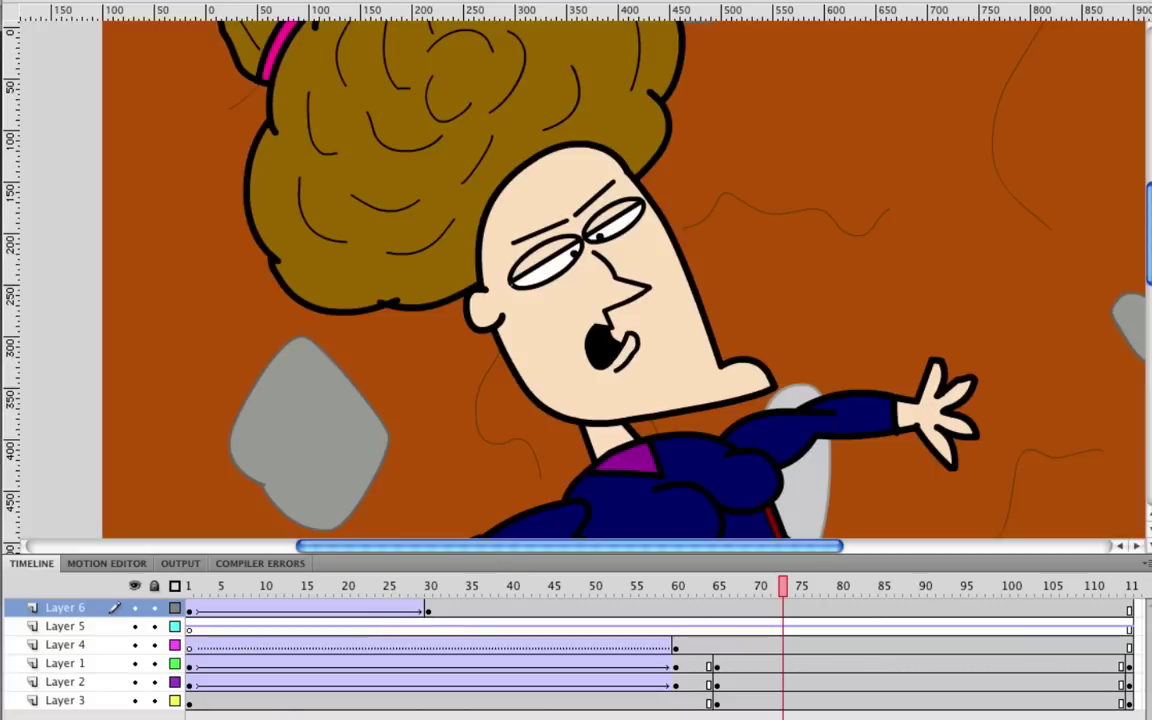
click(190, 612)
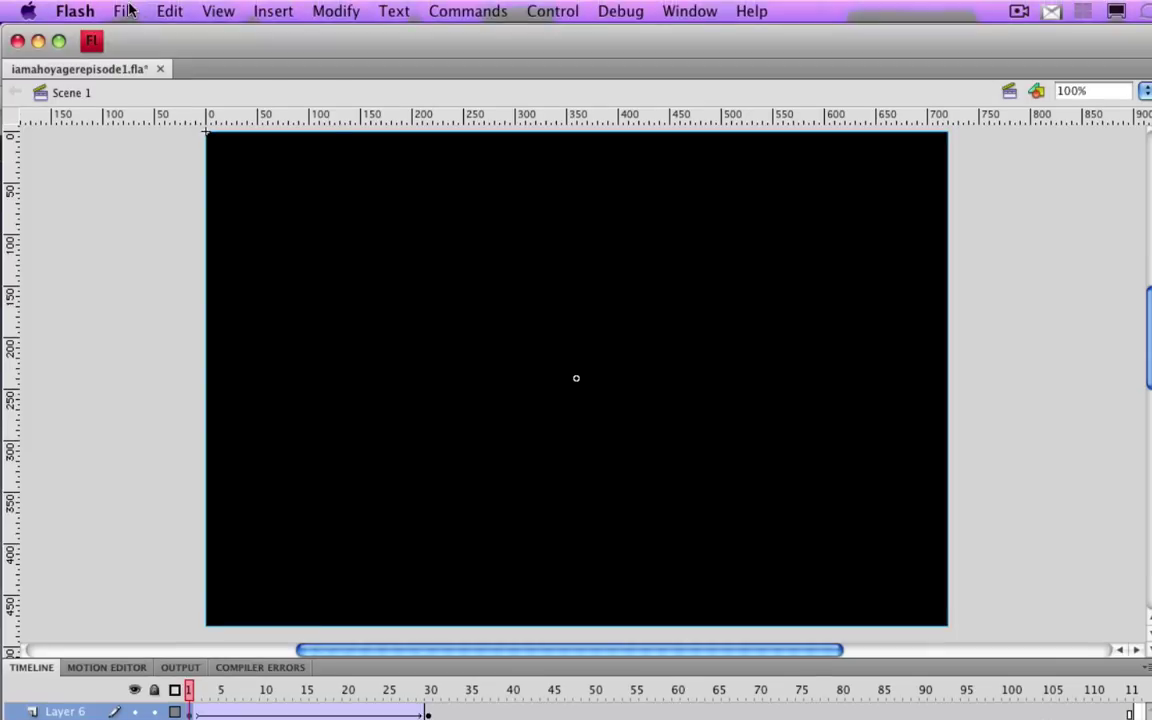
- Start Export Movie from the File menu with QuickTime chosen as the export format
click(125, 11)
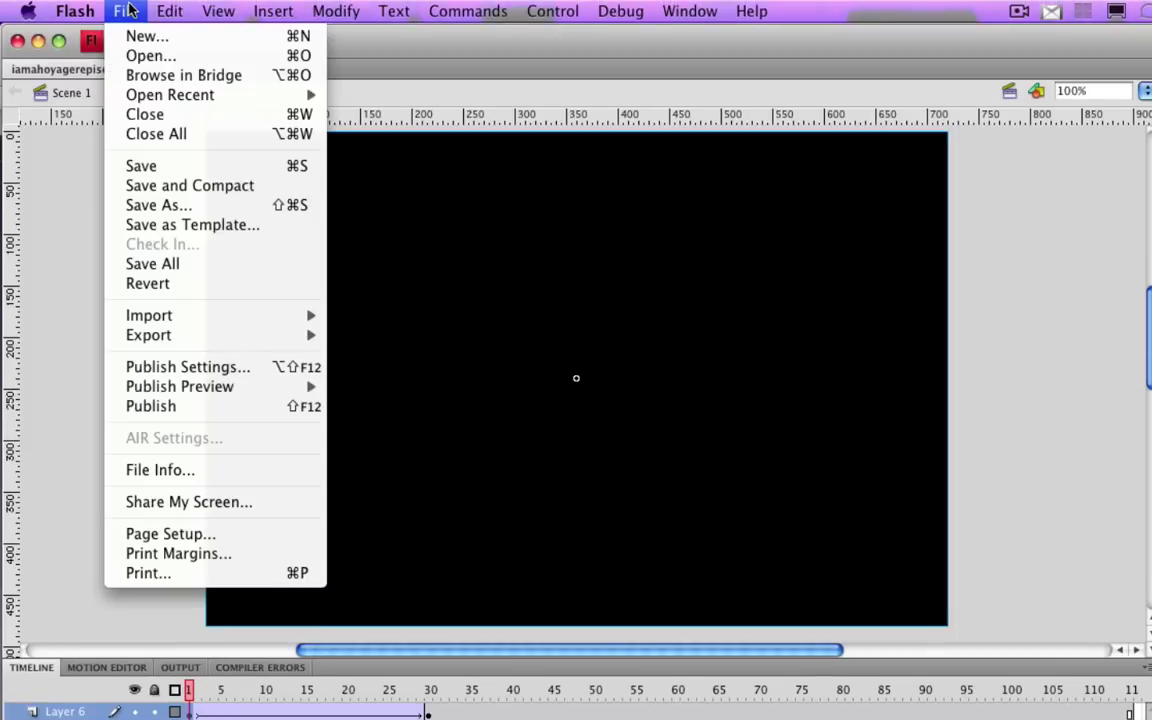
mouse_move(156, 340)
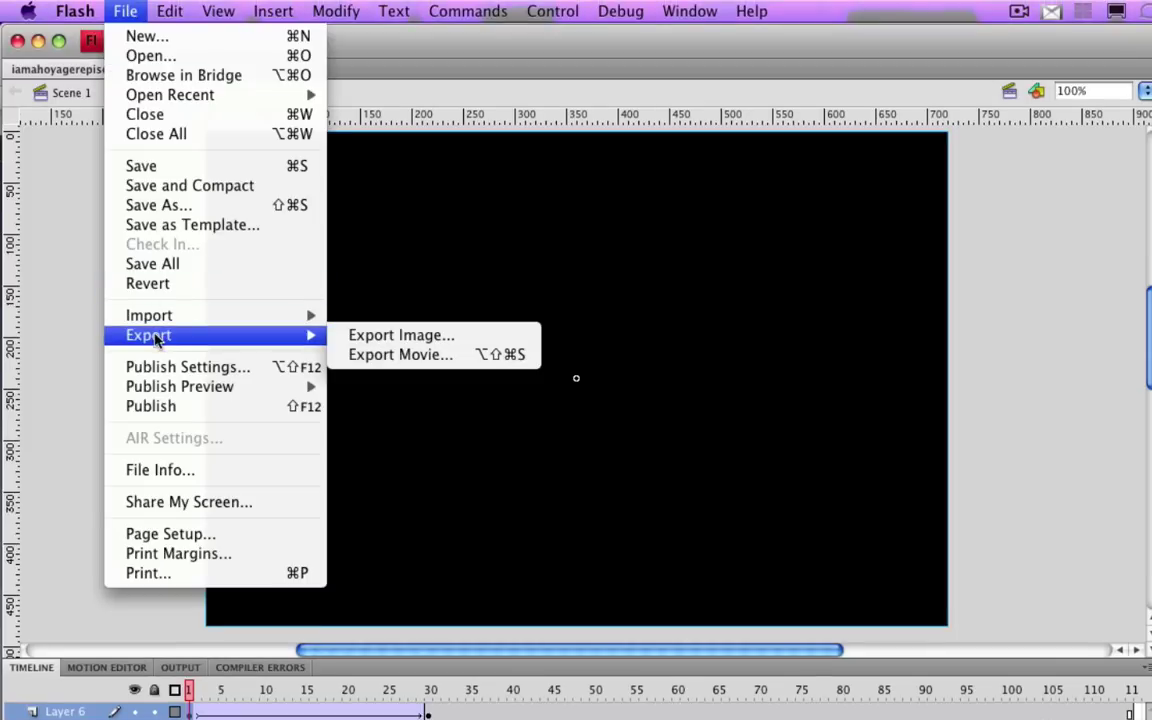
click(372, 354)
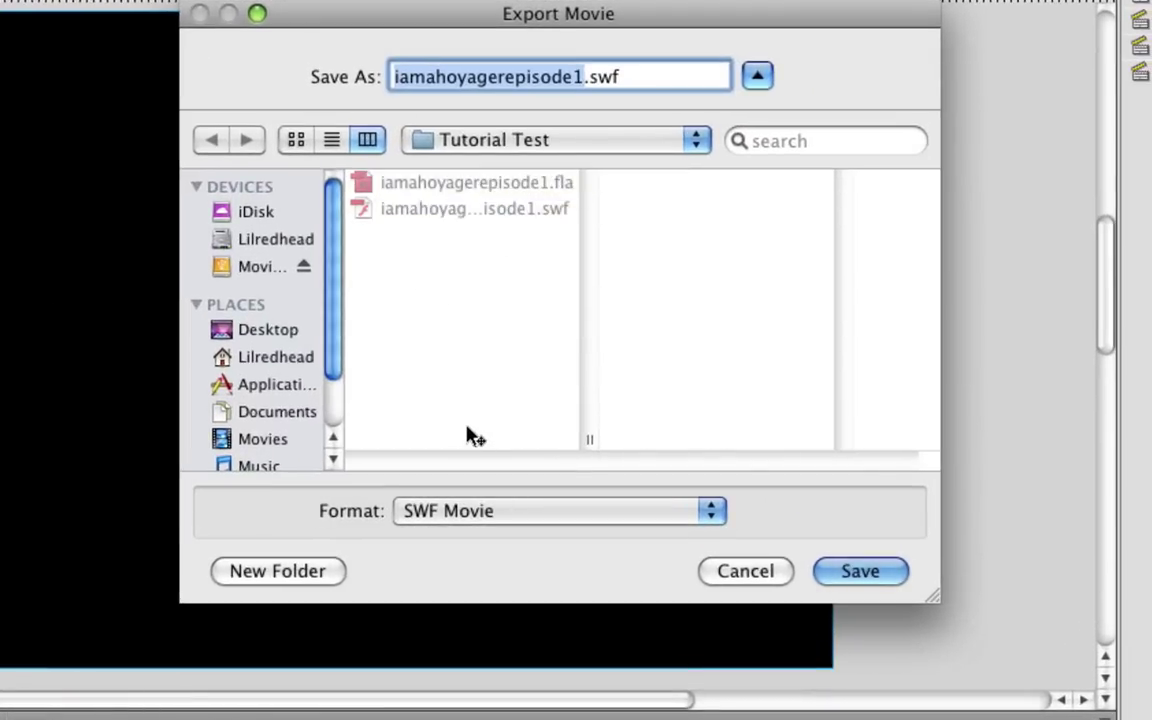
click(514, 511)
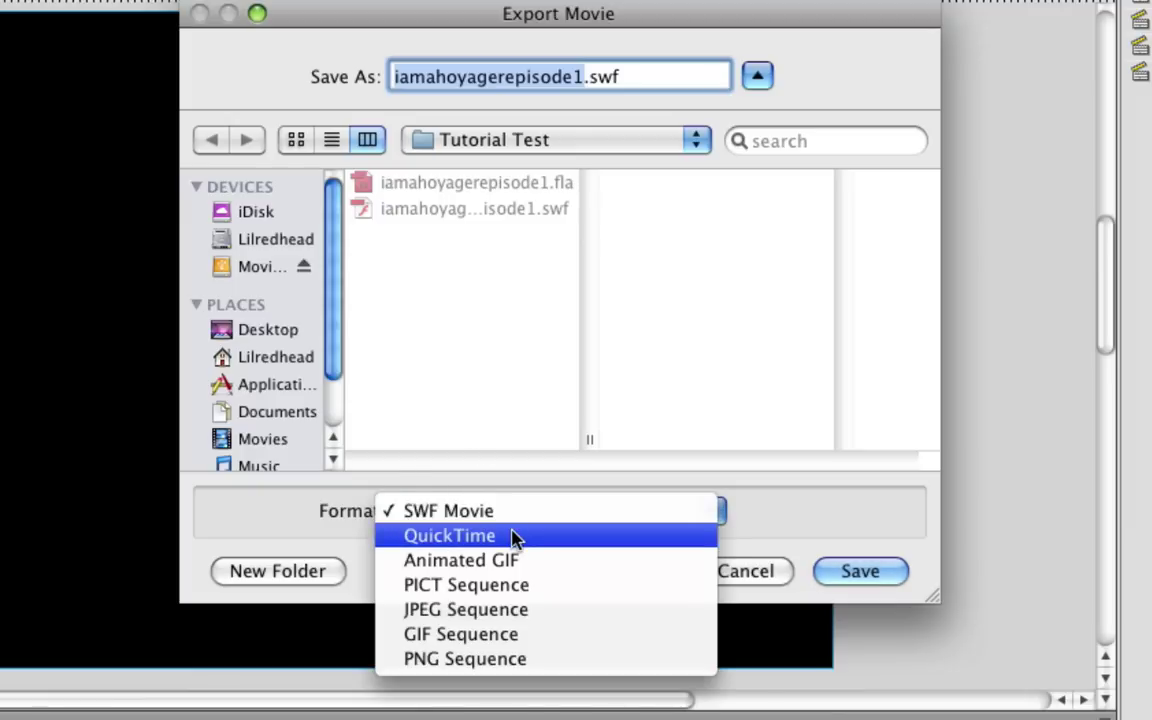
click(514, 537)
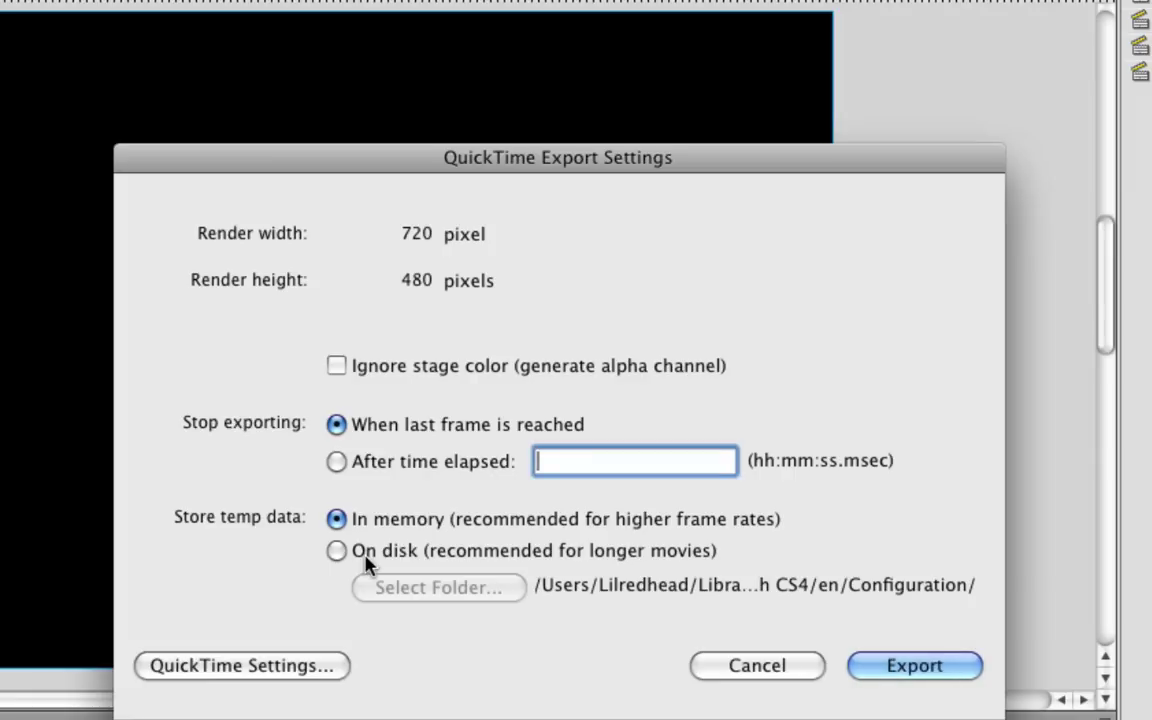
click(336, 551)
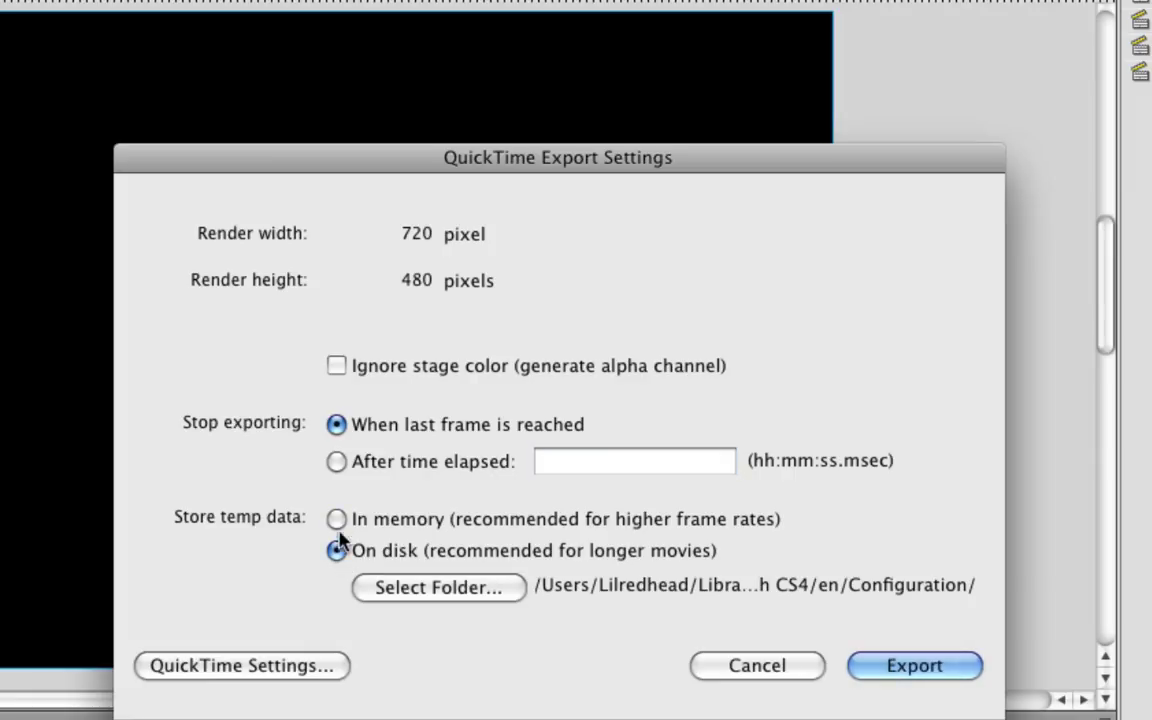
click(337, 519)
click(336, 551)
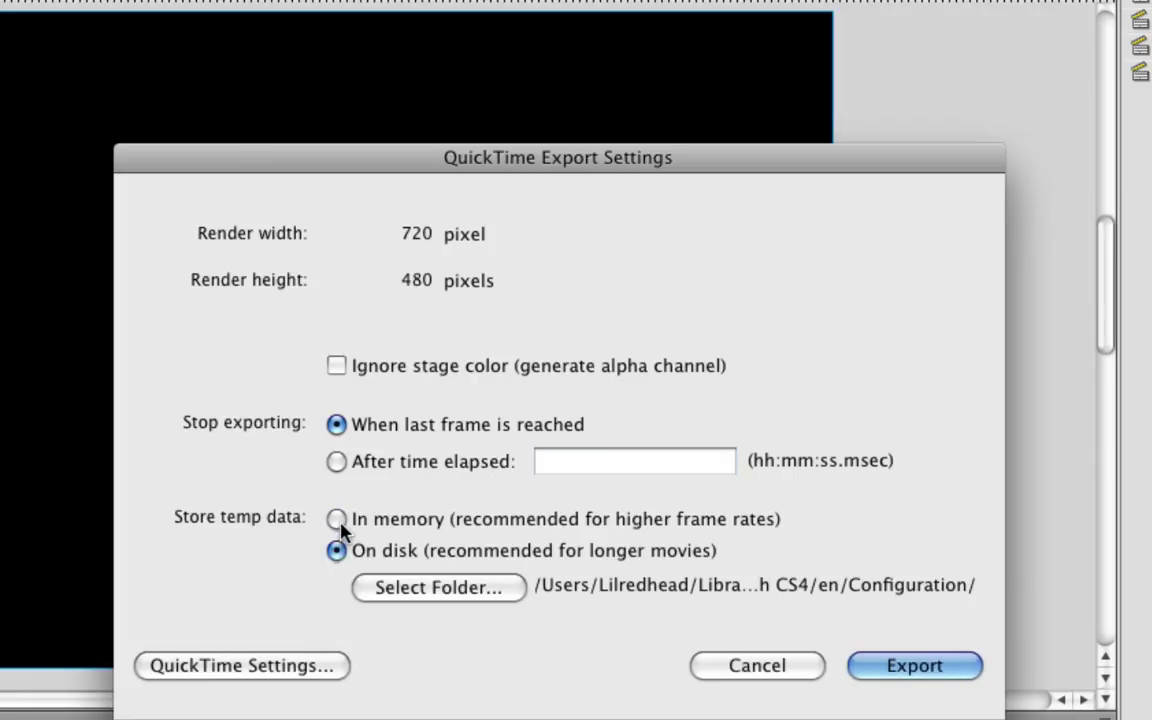
click(337, 520)
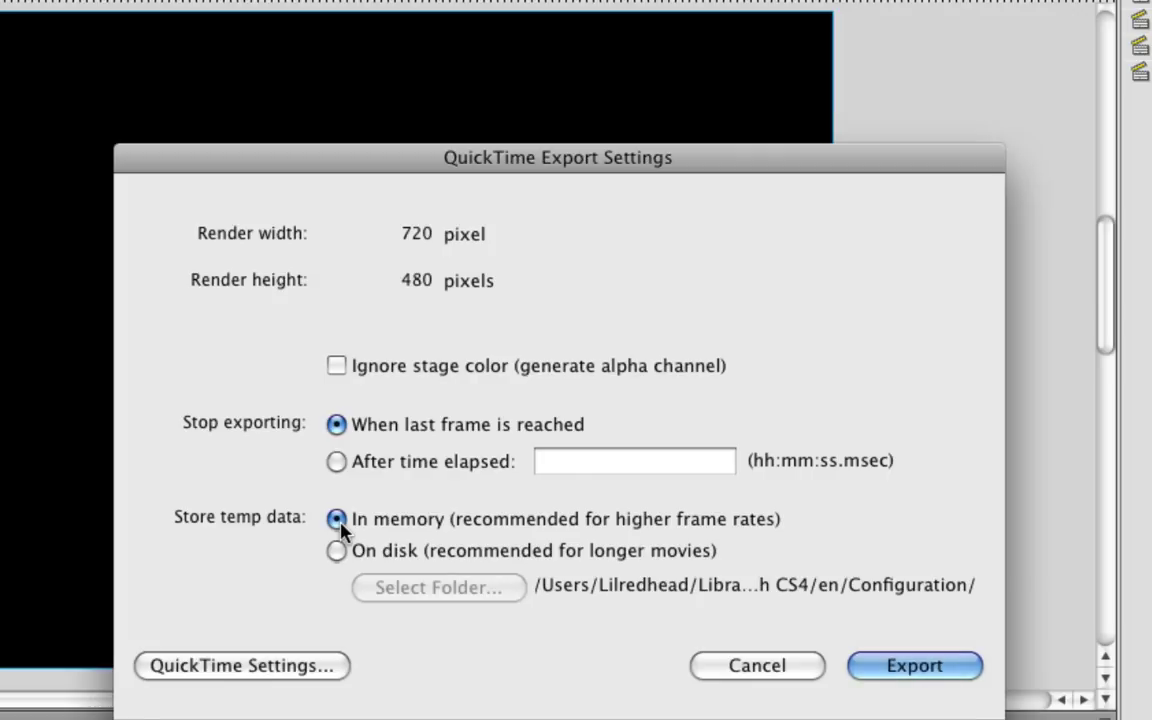
- In the QuickTime video settings, try H.264 compression, then set the compression type to Animation
click(240, 670)
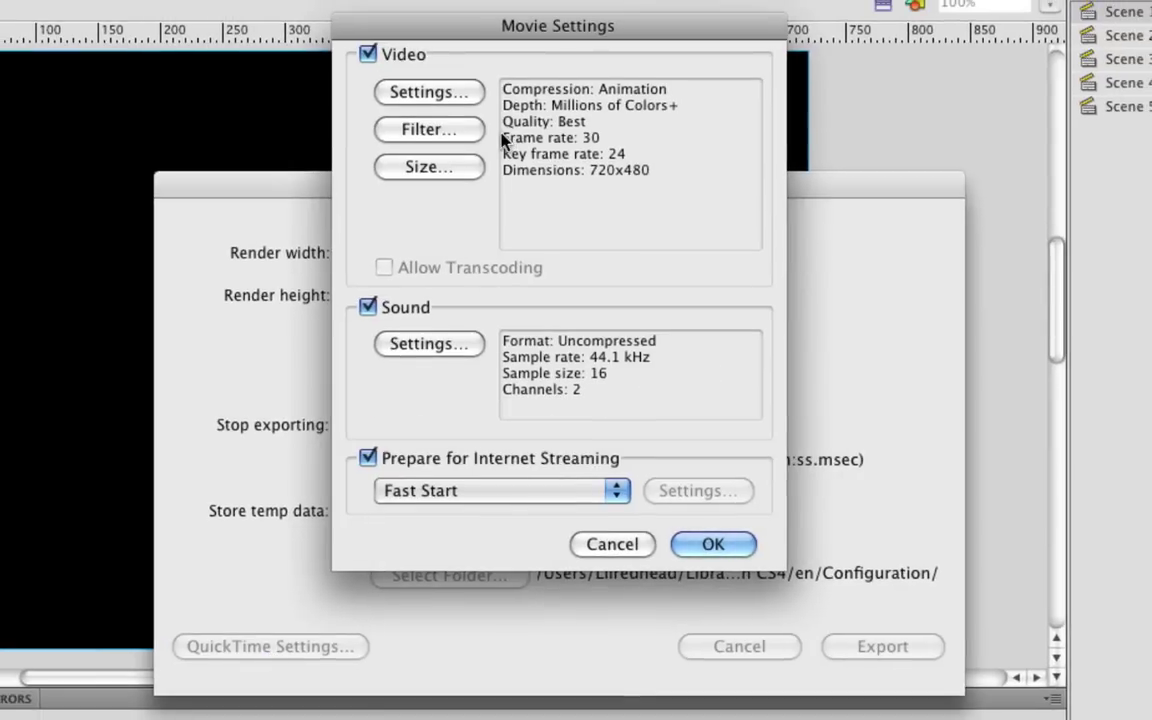
click(434, 95)
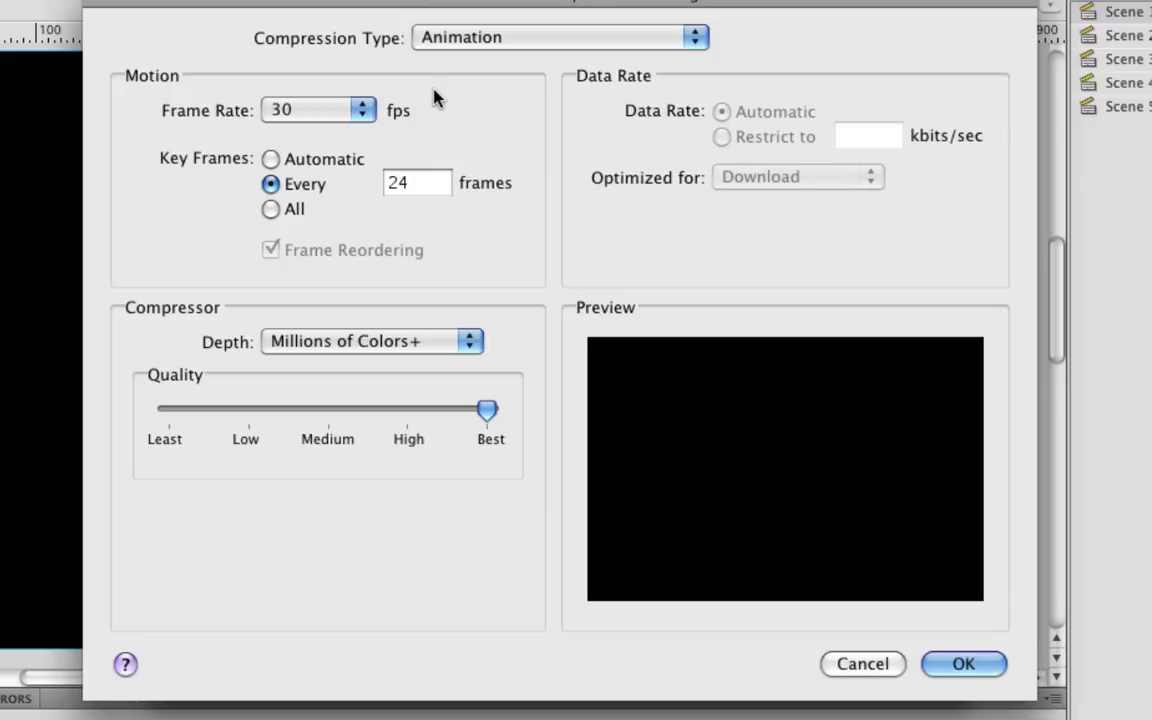
click(493, 45)
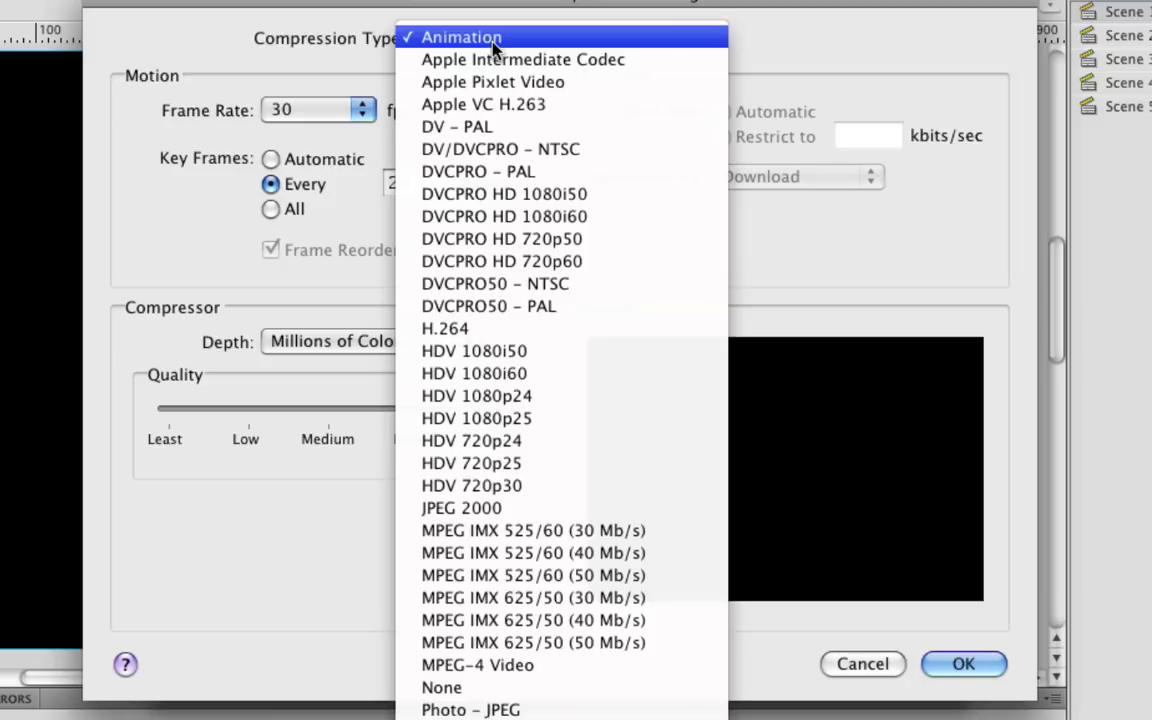
click(478, 340)
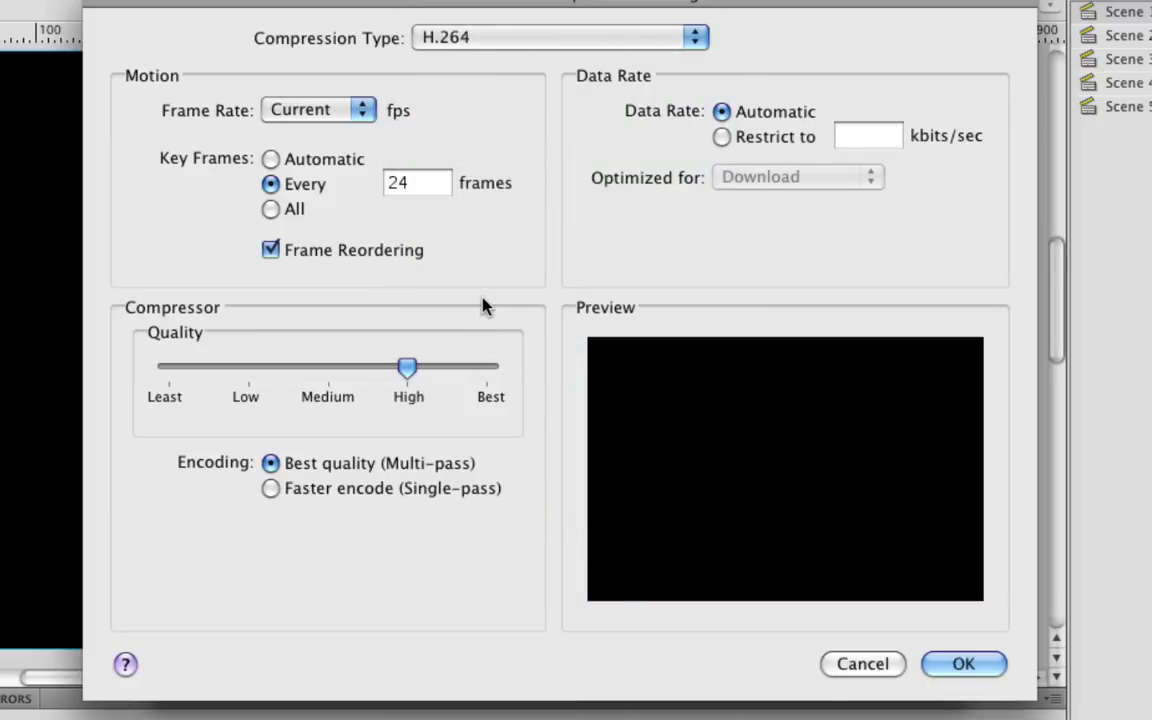
click(519, 42)
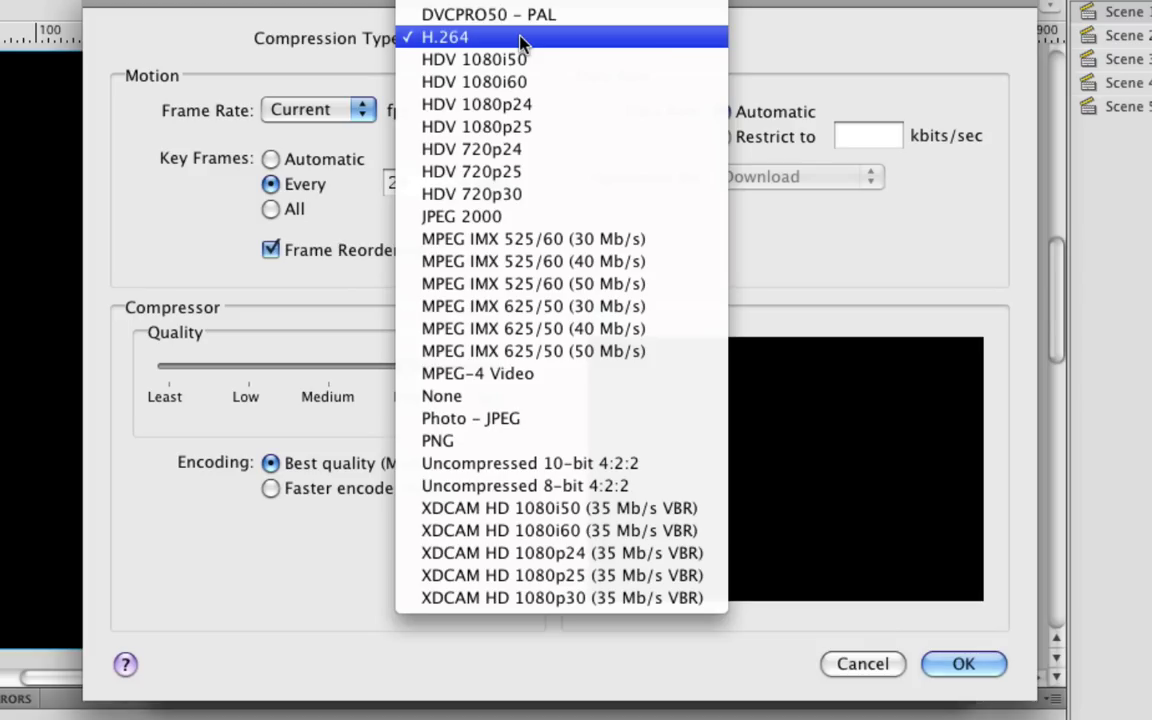
scroll(520, 60, up, 3)
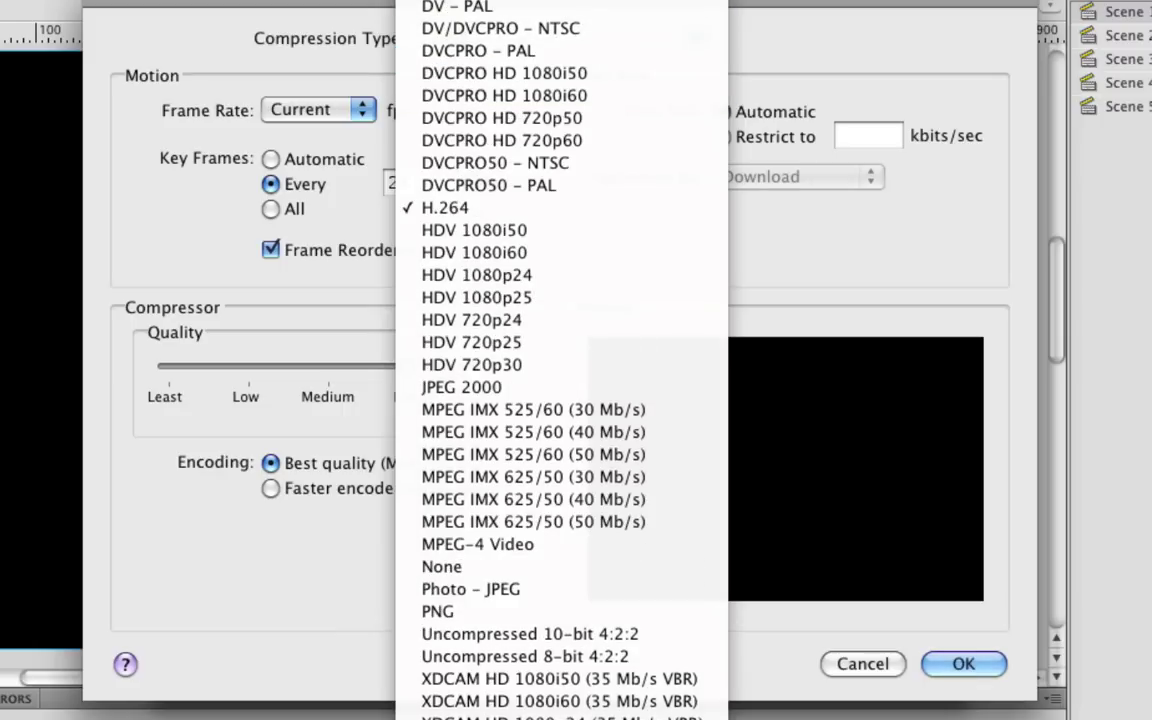
scroll(520, 60, up, 5)
click(470, 20)
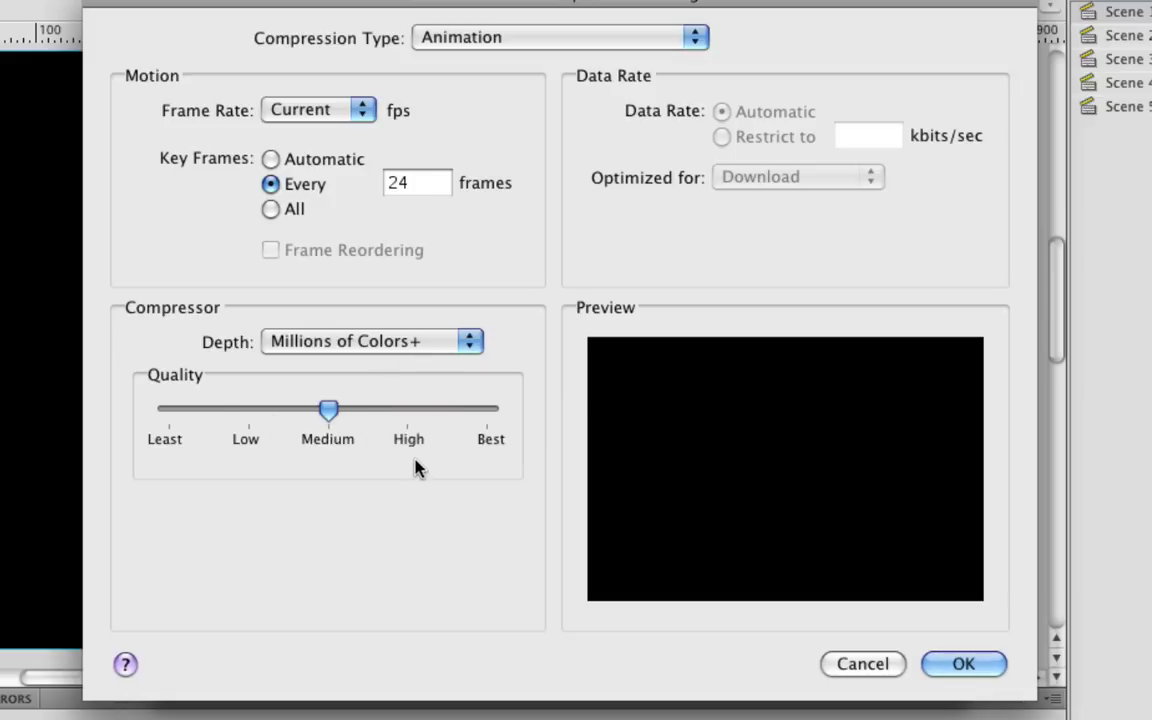
- Raise the Animation compression quality slider to Best and confirm the compression settings
drag(328, 414, 514, 419)
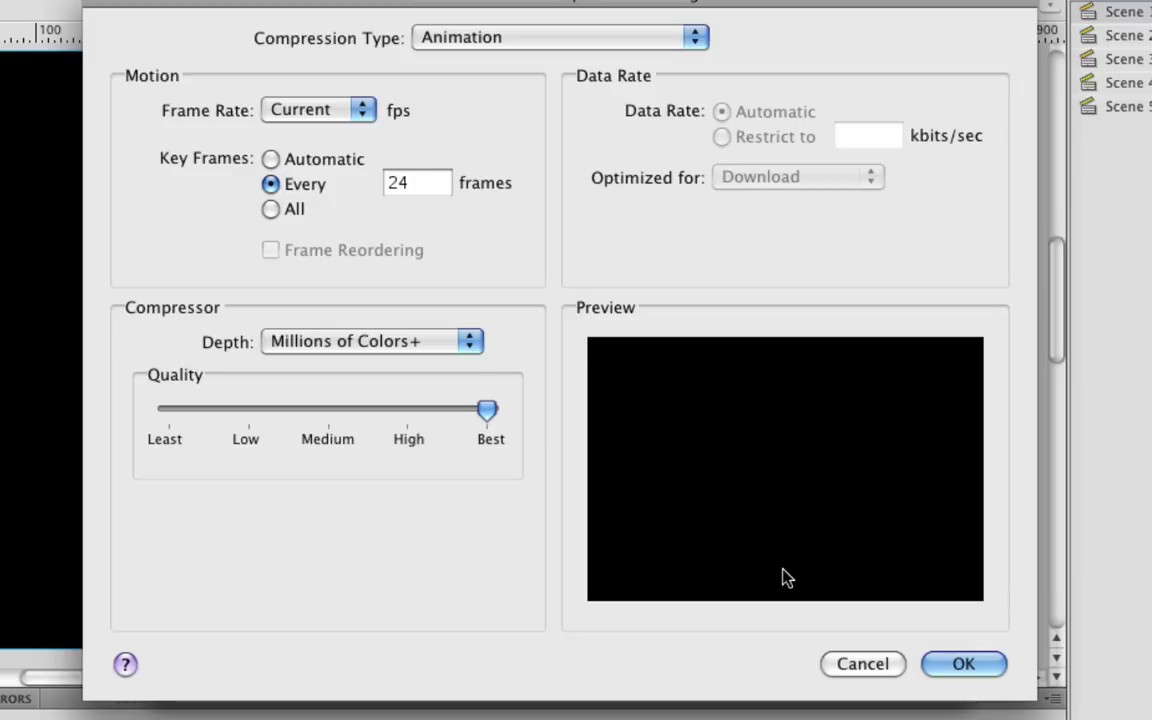
click(965, 665)
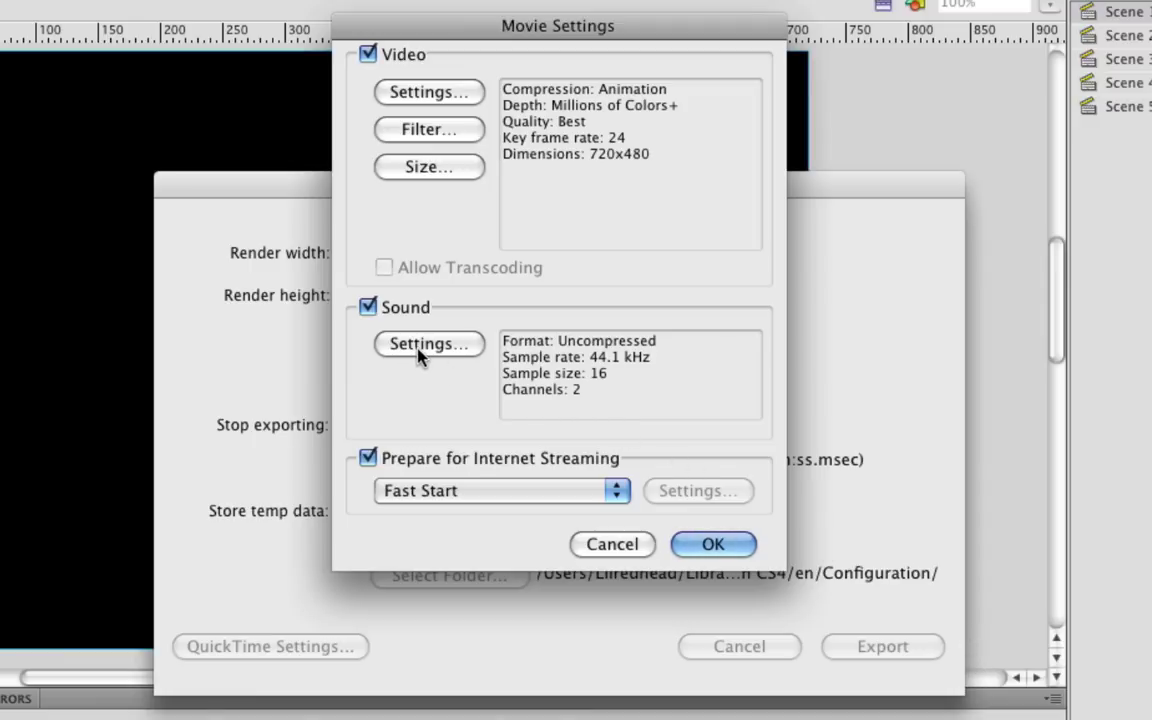
- Confirm the movie settings, acknowledge the frame-rate notice, and run the QuickTime export
click(735, 547)
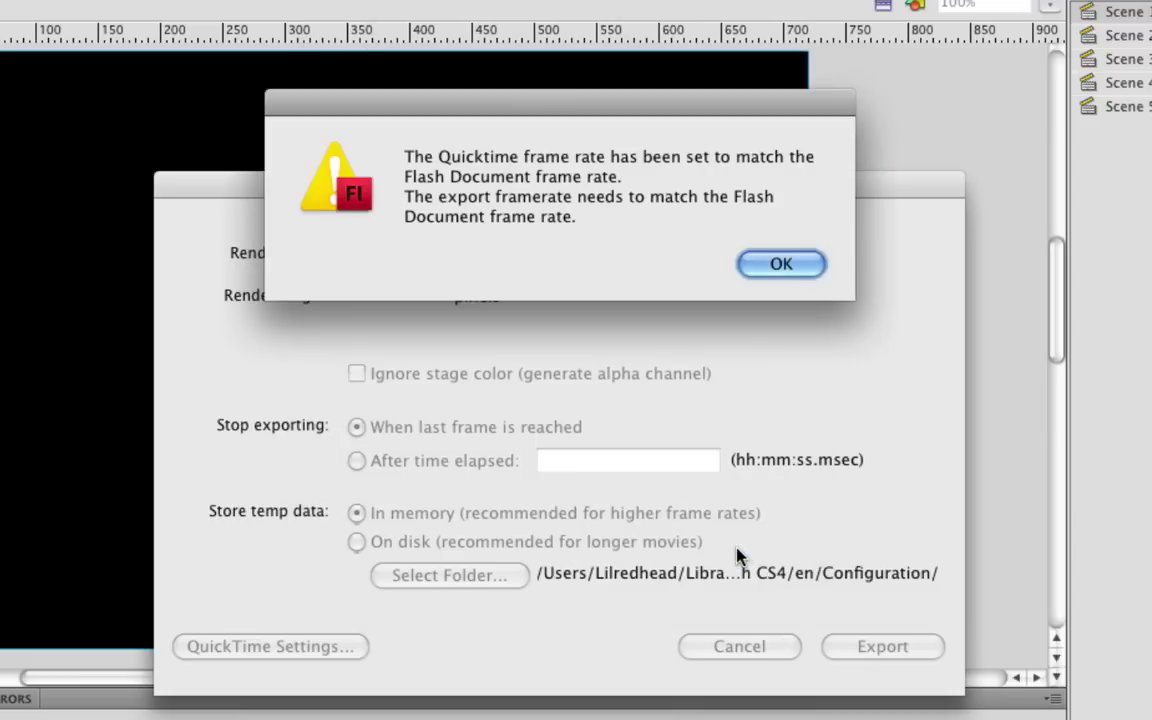
click(782, 268)
click(898, 650)
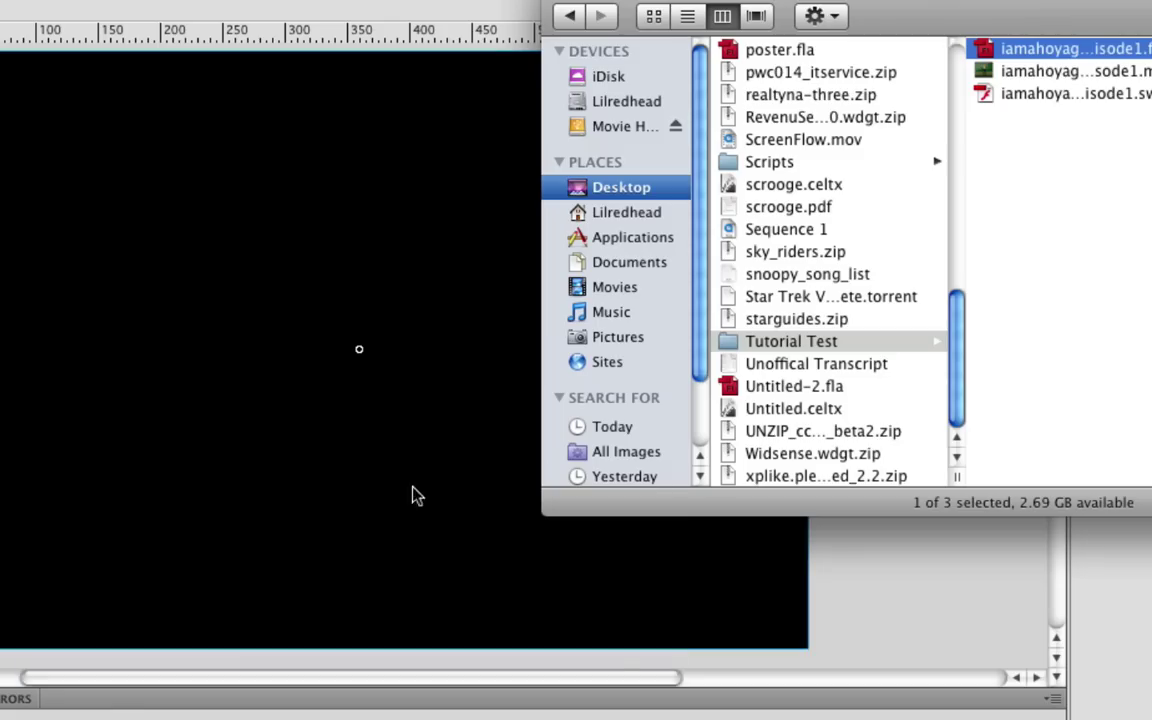
- Select the exported iamahoyagerepisode1.mov in Tutorial Test and open it in QuickTime Player
drag(1063, 3, 548, 8)
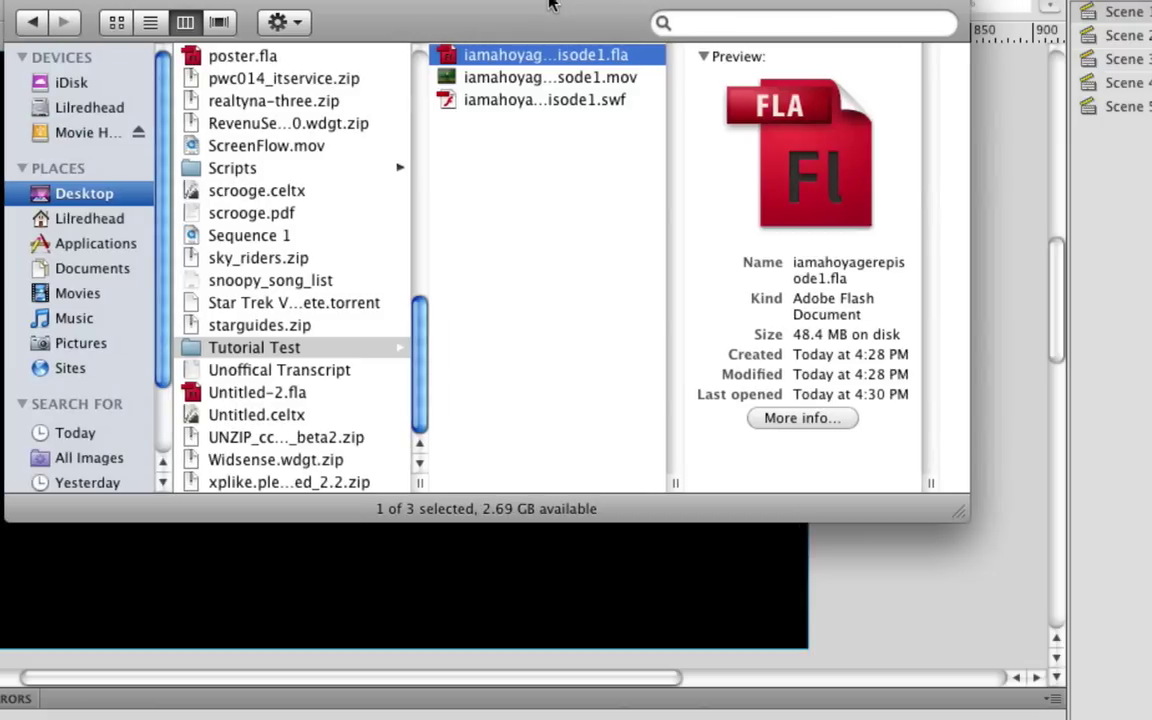
click(505, 77)
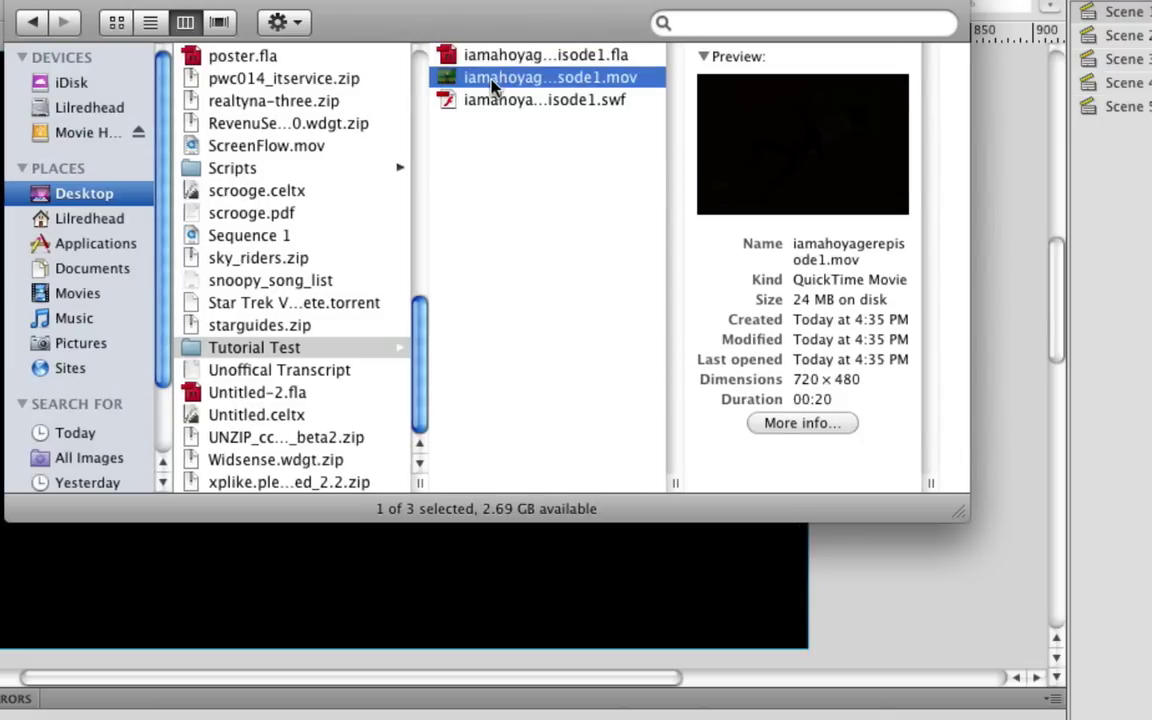
mouse_move(493, 83)
mouse_down()
mouse_move(470, 62)
mouse_move(493, 83)
mouse_up()
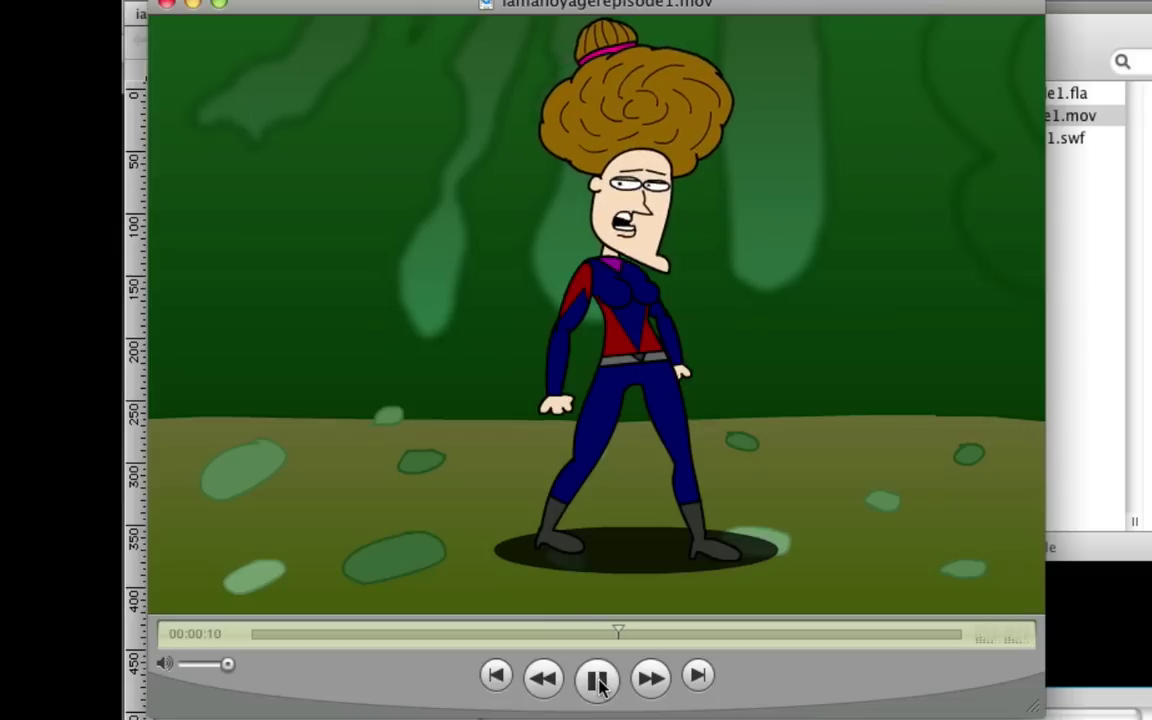
- Pause iamahoyagerepisode1.mov playback at 00:00:11
click(598, 680)
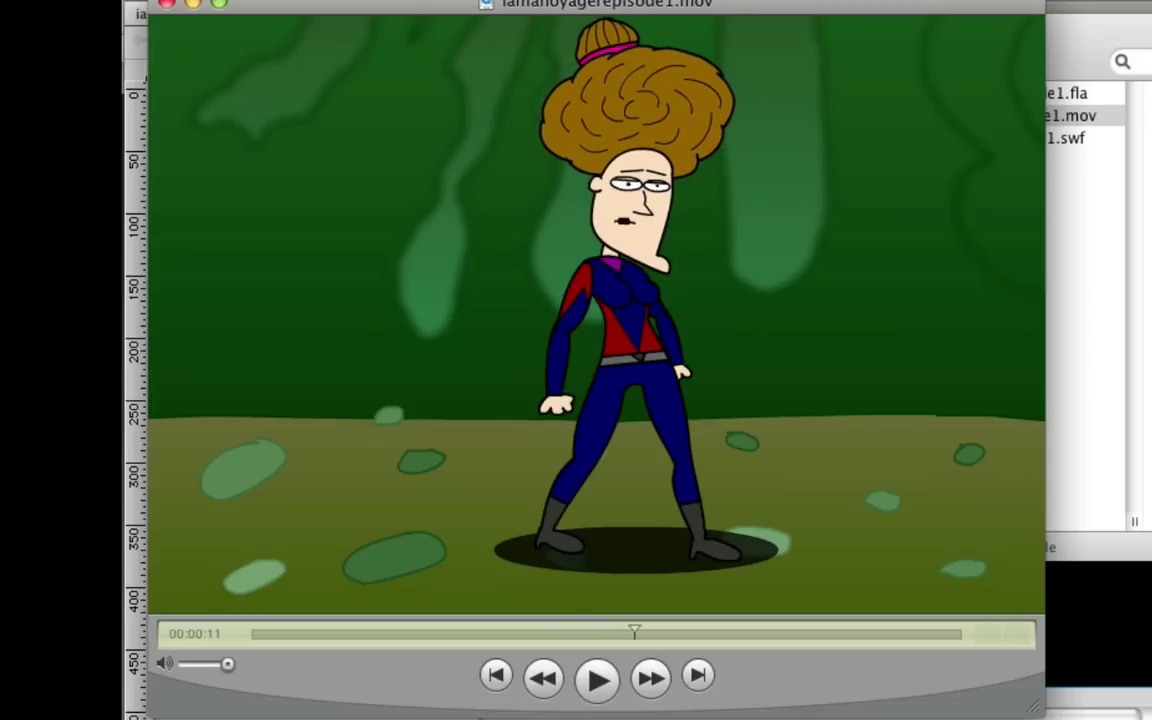